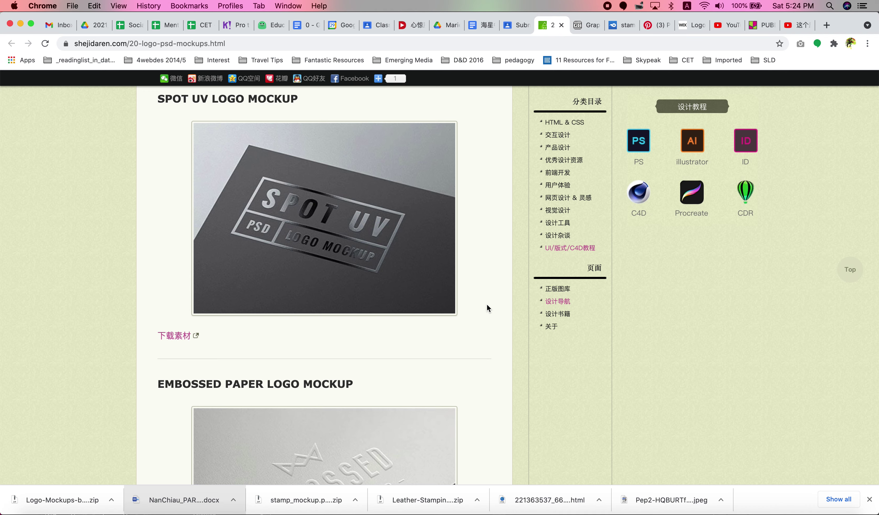
# Browse the logo mockup examples on the page, from the embossed leather design to Logo Mockups Paper Edition
pyautogui.scroll(5, 487, 308)
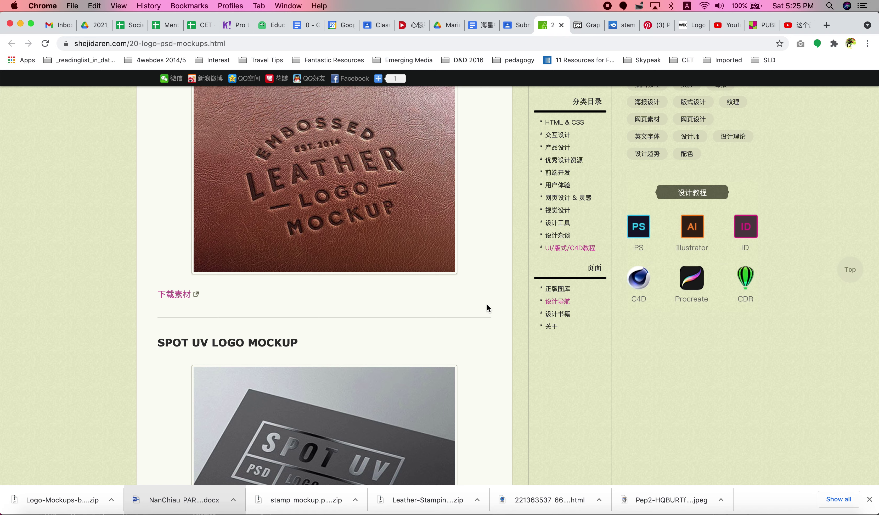
pyautogui.moveTo(278, 171)
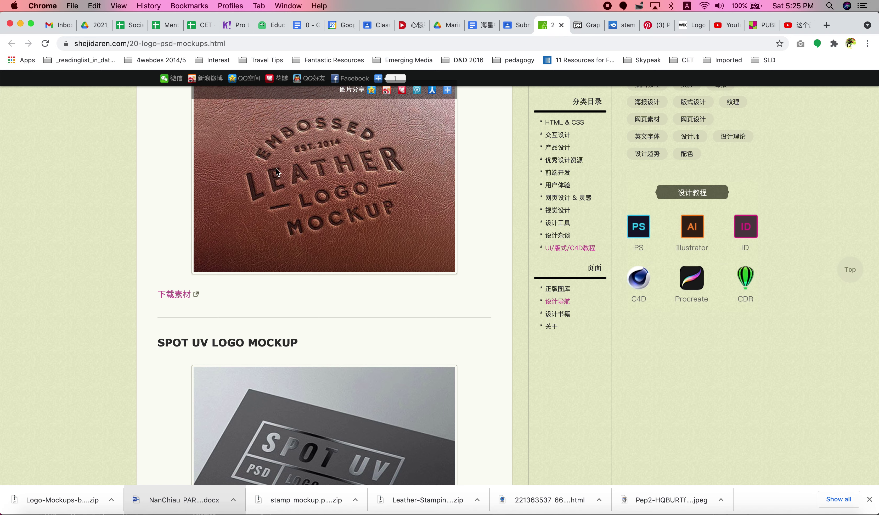
pyautogui.scroll(-12, 352, 184)
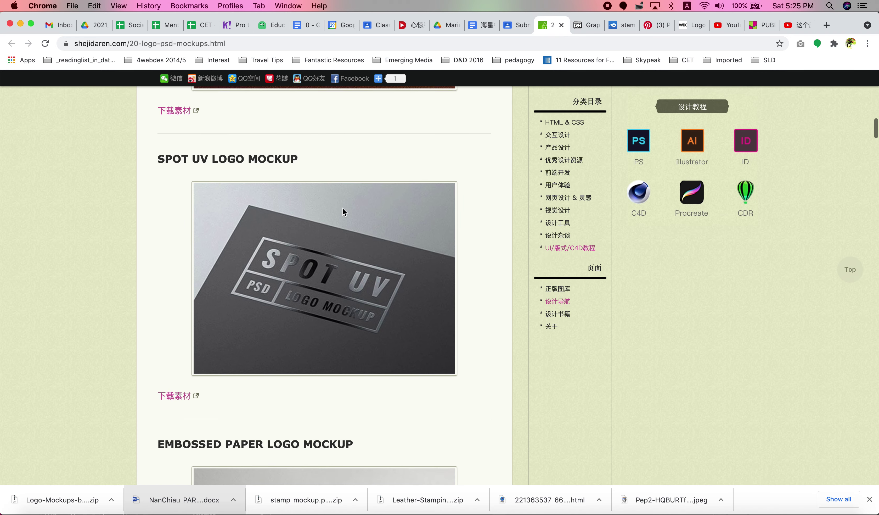
pyautogui.moveTo(300, 309)
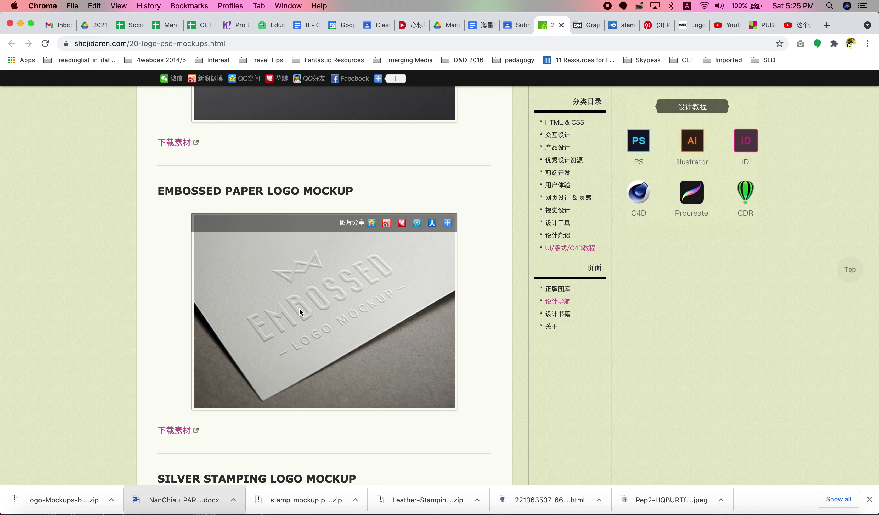
pyautogui.scroll(-9, 299, 310)
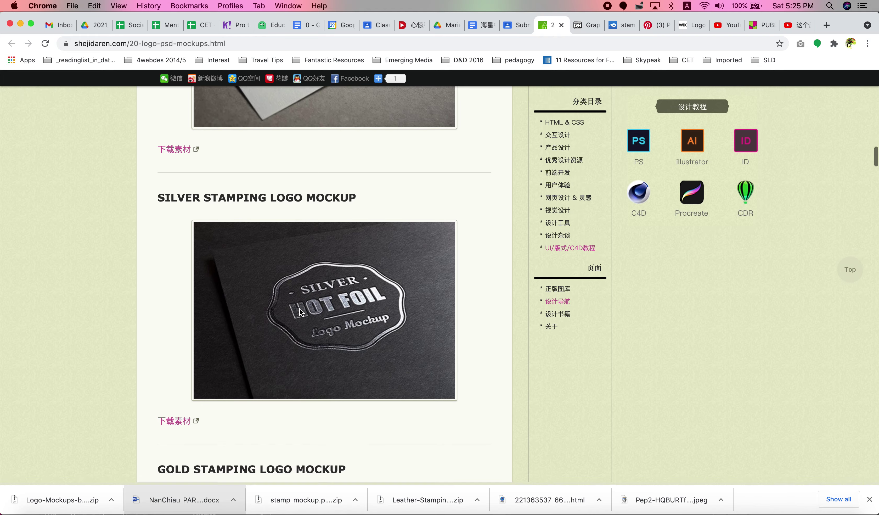
pyautogui.scroll(-11, 299, 312)
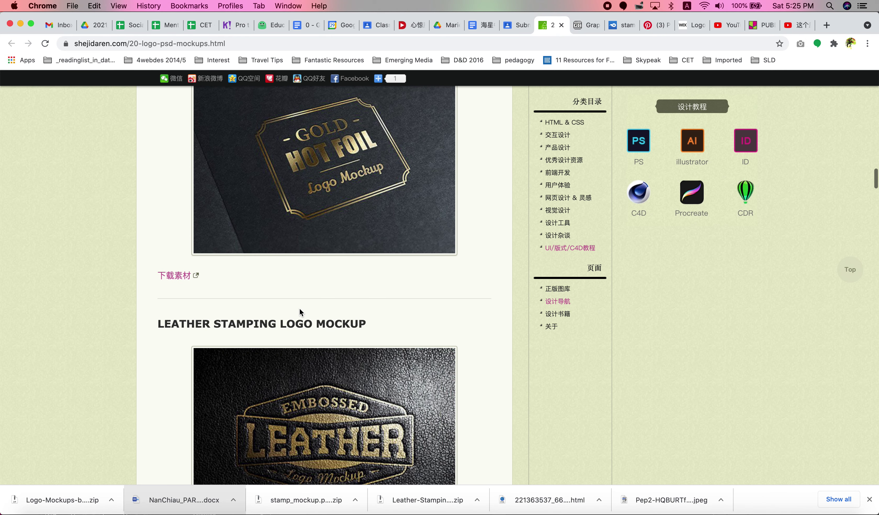
pyautogui.scroll(-16, 299, 311)
pyautogui.scroll(1, 300, 311)
pyautogui.scroll(3, 299, 311)
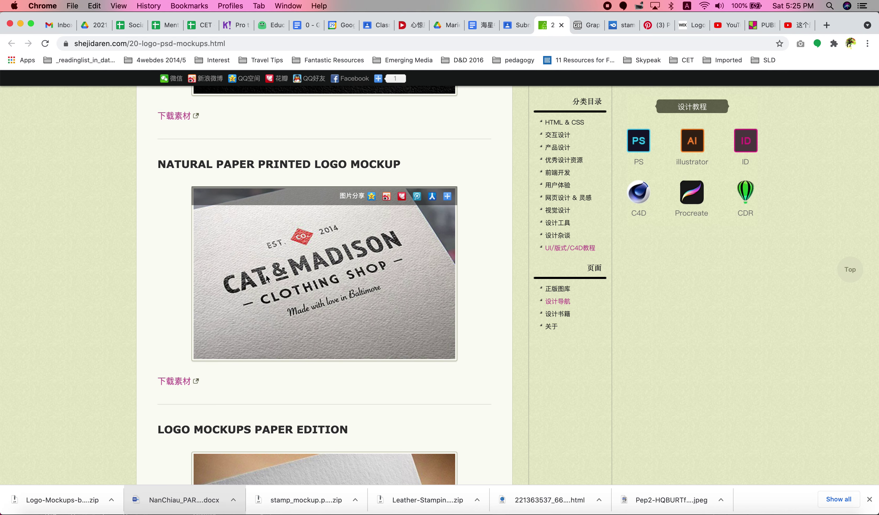
pyautogui.scroll(-4, 267, 279)
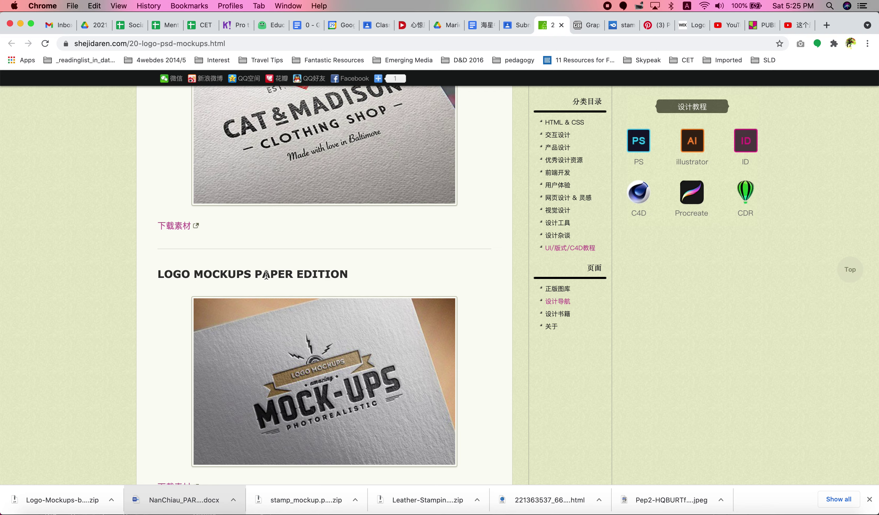
pyautogui.scroll(-2, 266, 276)
pyautogui.scroll(-1, 266, 275)
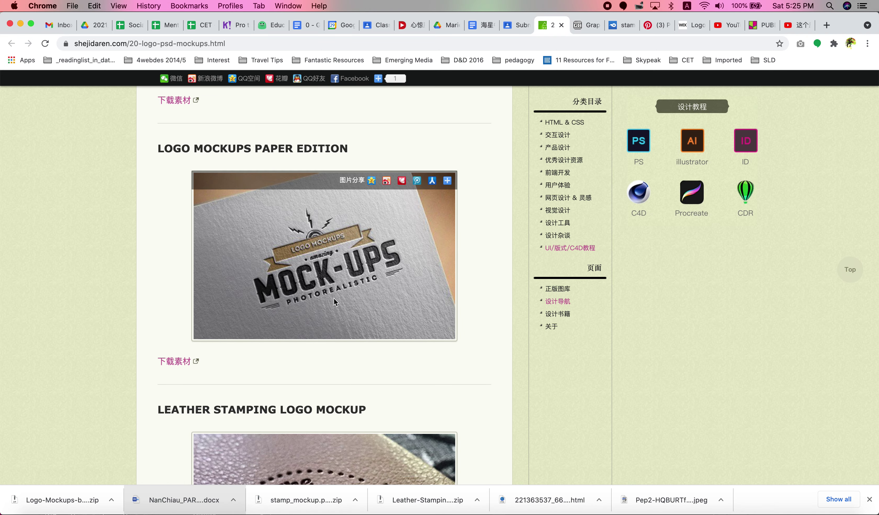
# Open the download page for Logo Mockups Paper Edition and view its description and file details
pyautogui.click(177, 362)
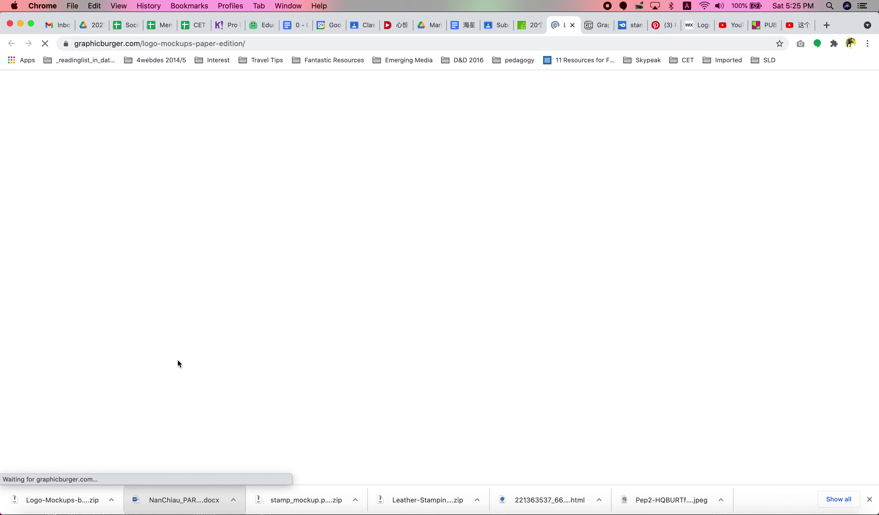
pyautogui.scroll(-10, 142, 333)
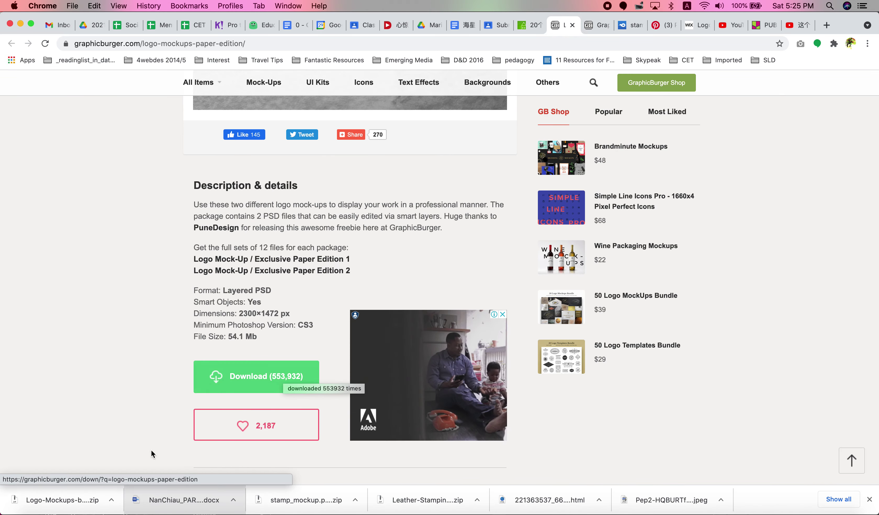
# Open the downloaded Logo Mockups - Paper Edition folder and load 01 Logo Mockup - by PuneDesign.psd in Photoshop
pyautogui.click(70, 499)
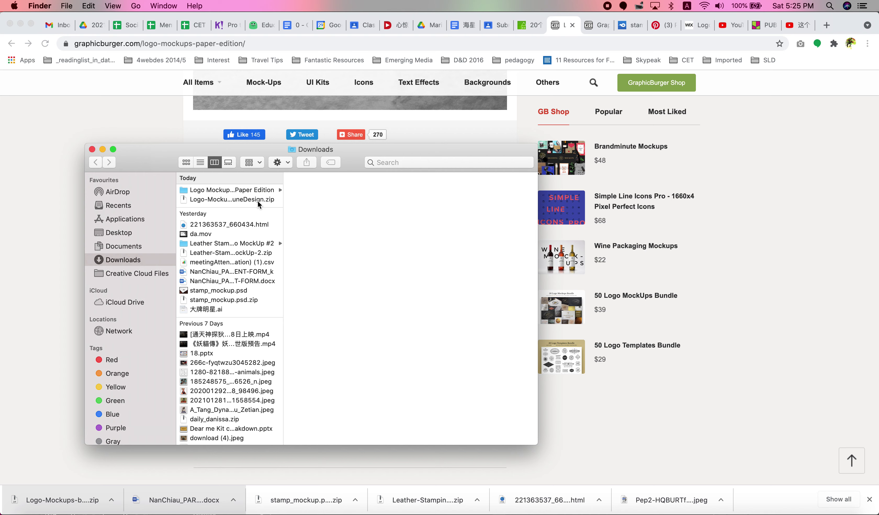
pyautogui.click(257, 189)
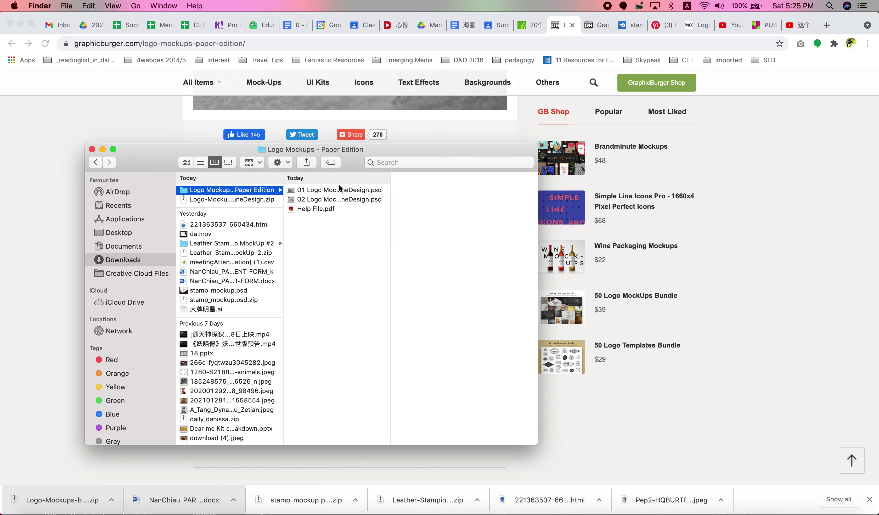
pyautogui.click(368, 199)
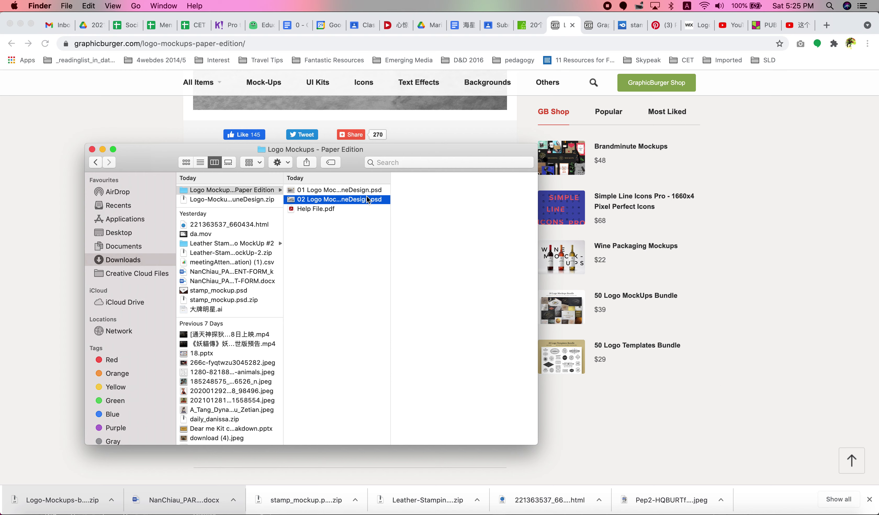
pyautogui.click(368, 191)
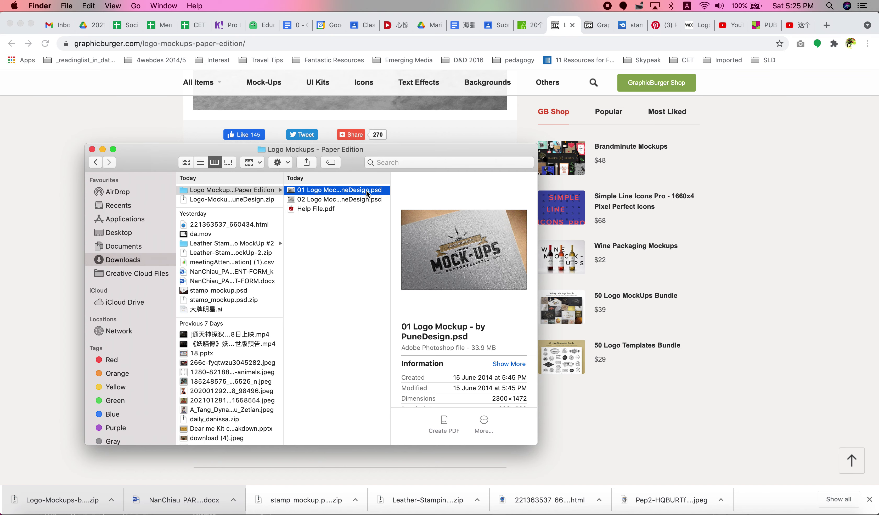
pyautogui.doubleClick(368, 190)
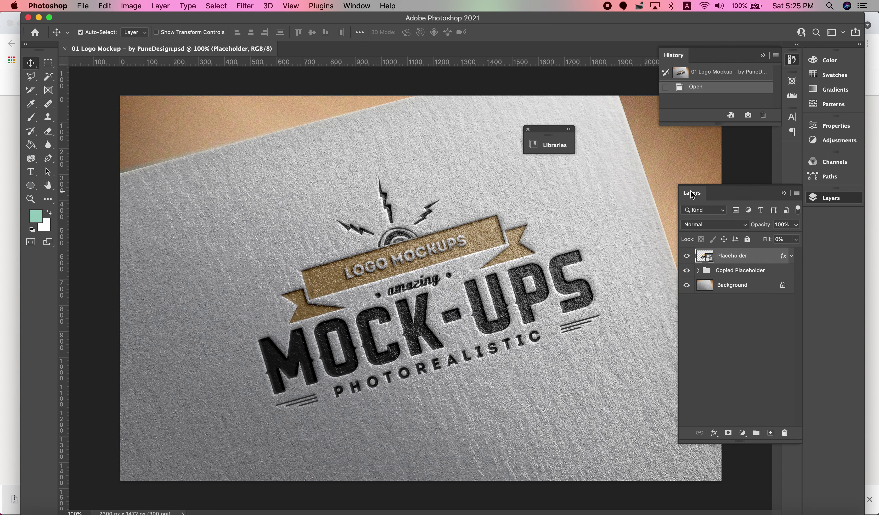
# Open the contents of the Placeholder smart object and check its artwork by hiding and showing the layer
pyautogui.click(357, 6)
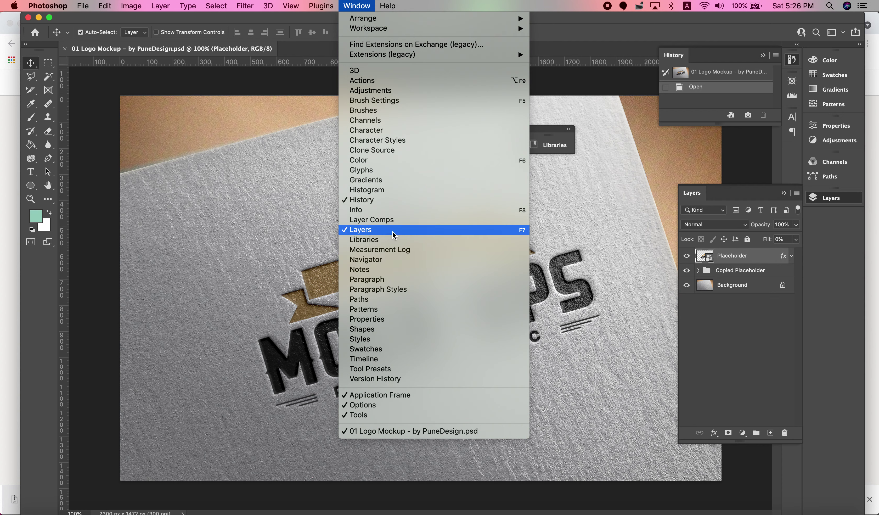
pyautogui.click(750, 355)
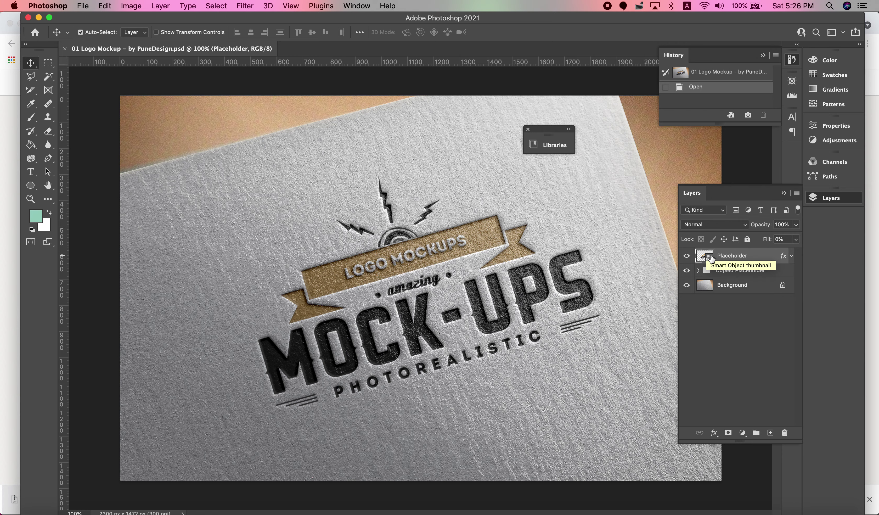
pyautogui.doubleClick(707, 258)
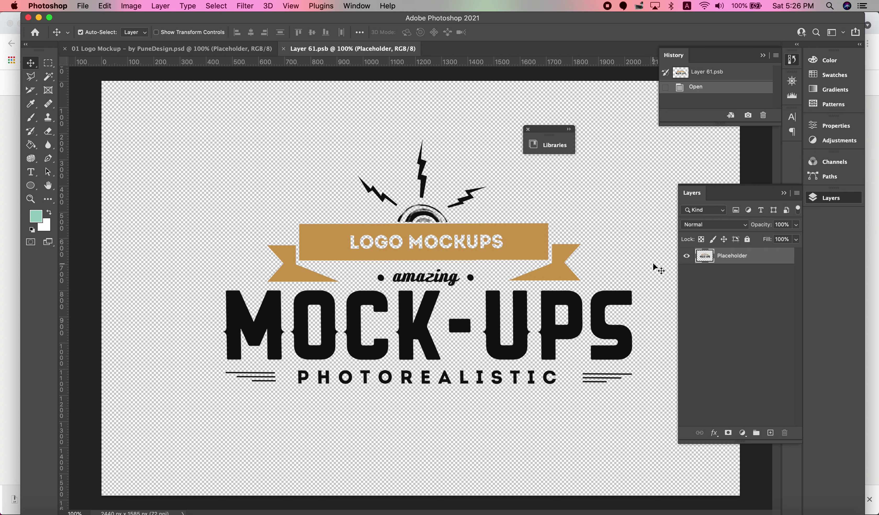
pyautogui.click(687, 258)
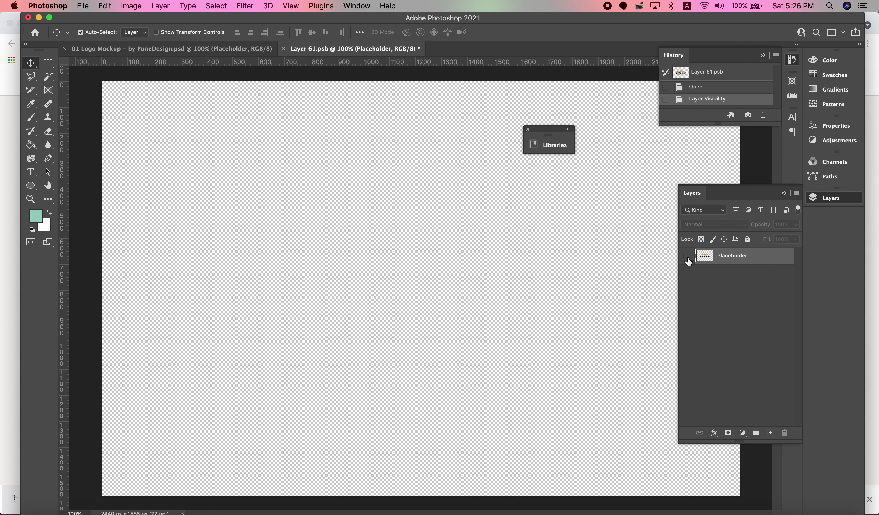
pyautogui.click(688, 260)
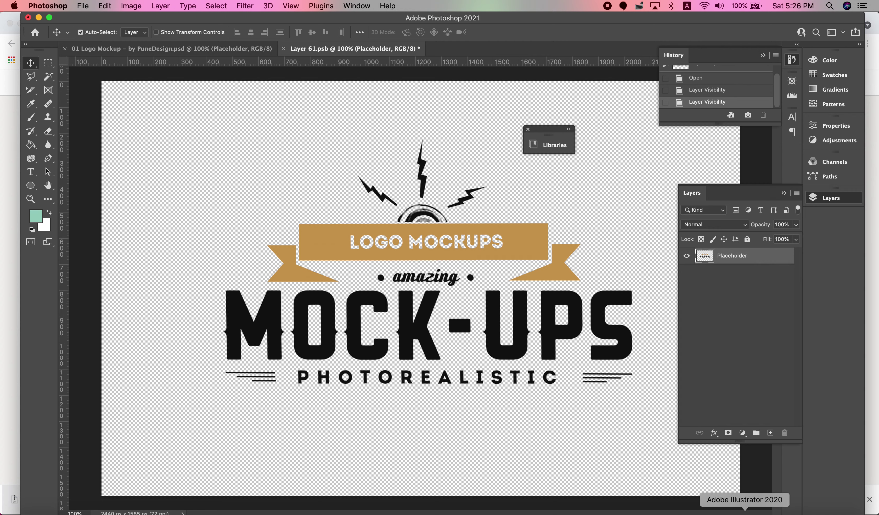
# Switch to Illustrator and copy the entire link logo together with its "The connection company" text
pyautogui.click(745, 512)
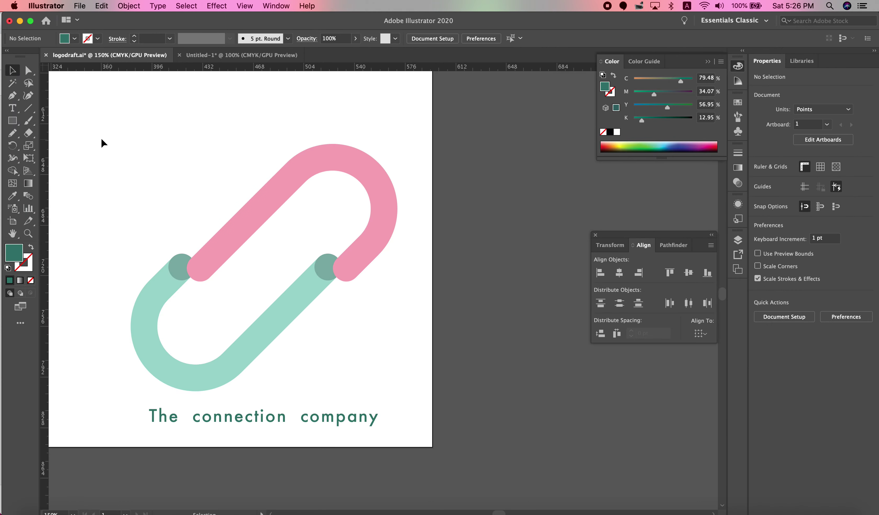
pyautogui.moveTo(89, 131); pyautogui.dragTo(436, 461)
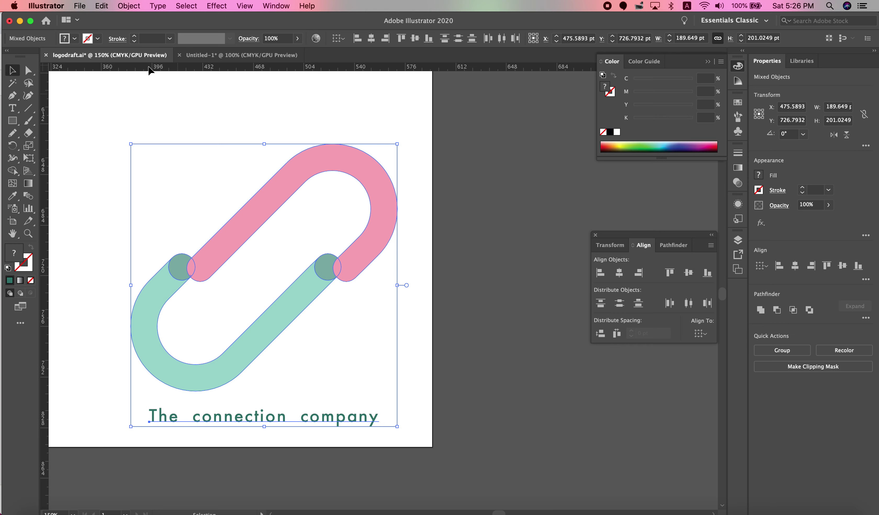
pyautogui.click(100, 6)
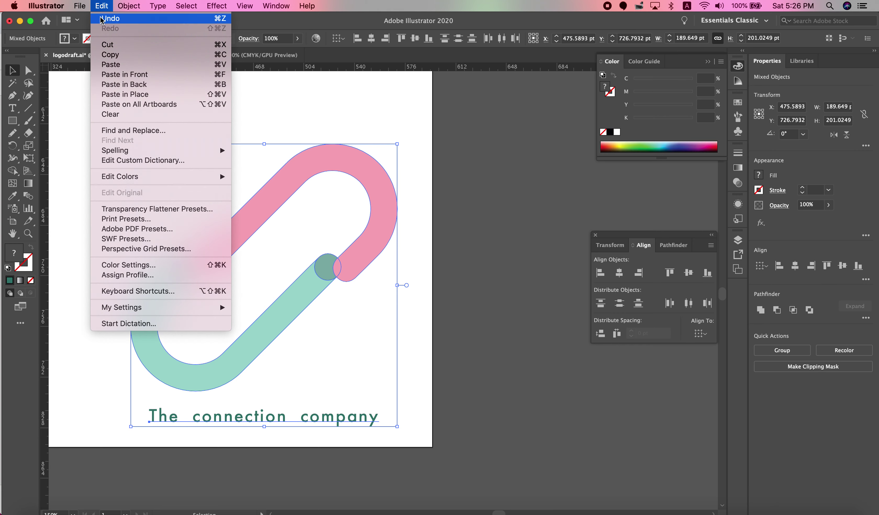
pyautogui.click(133, 57)
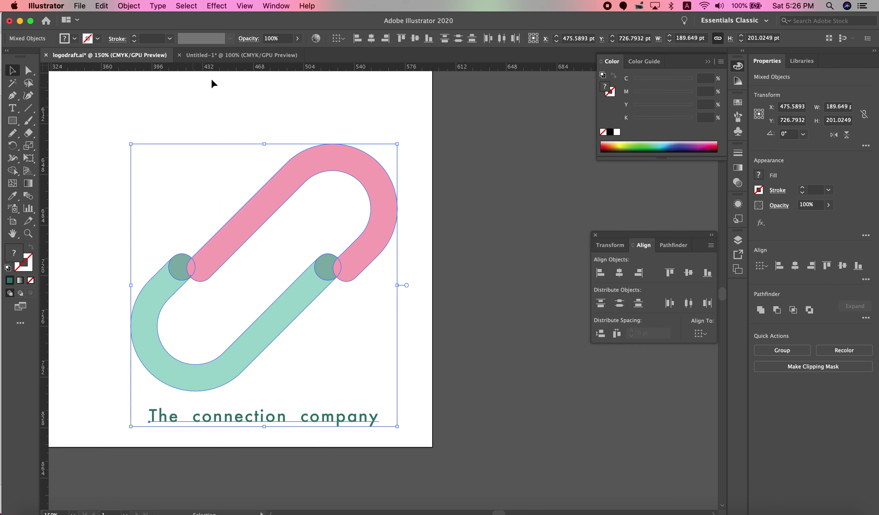
# Switch back to Photoshop and paste the logo into the placeholder document as a Smart Object
pyautogui.click(717, 512)
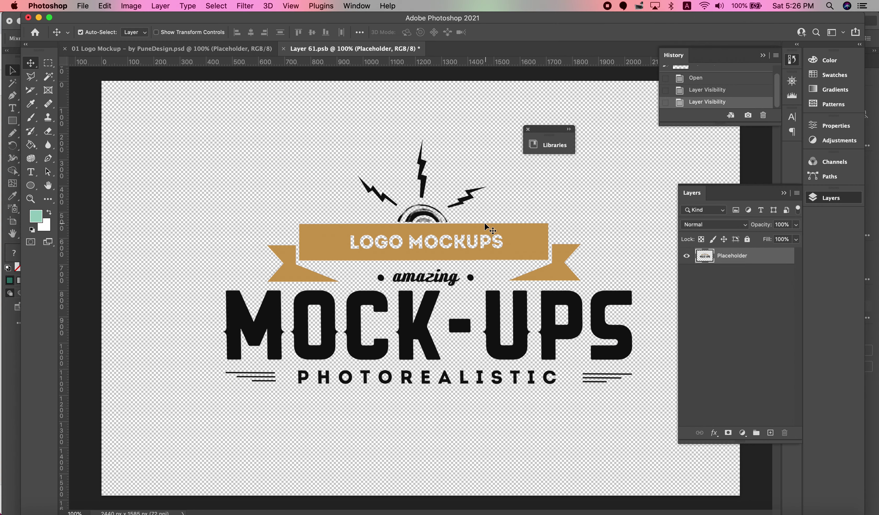
pyautogui.press('super+v')
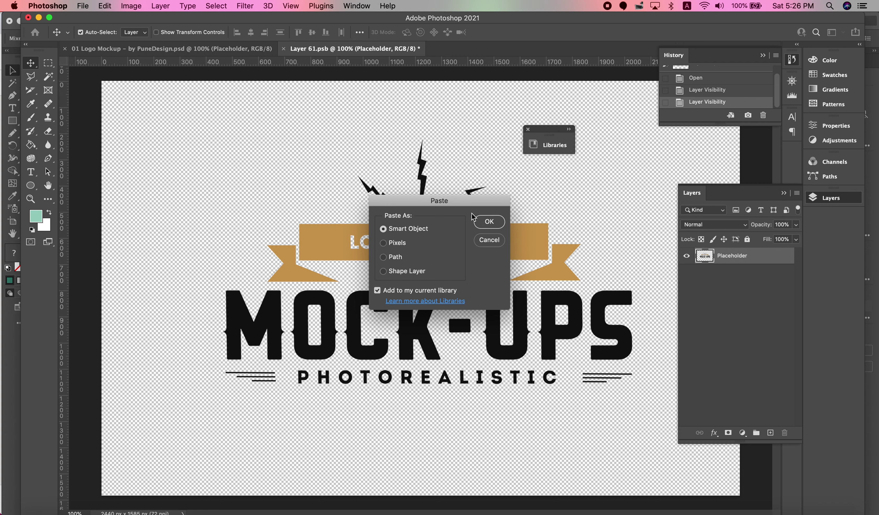
pyautogui.click(485, 221)
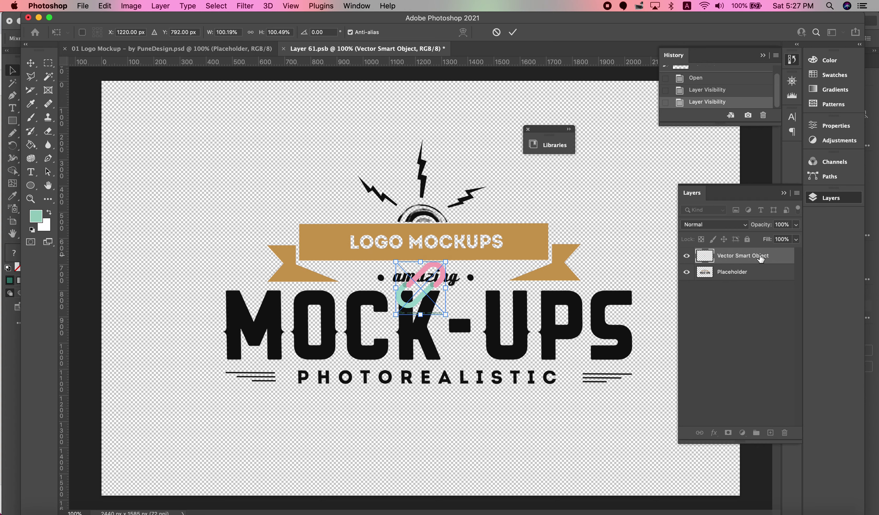
# Enlarge the pasted logo to about 521% and place it over the middle of the sample artwork
pyautogui.moveTo(446, 314); pyautogui.dragTo(592, 443)
pyautogui.moveTo(396, 261); pyautogui.dragTo(319, 180)
pyautogui.moveTo(435, 258); pyautogui.dragTo(397, 210)
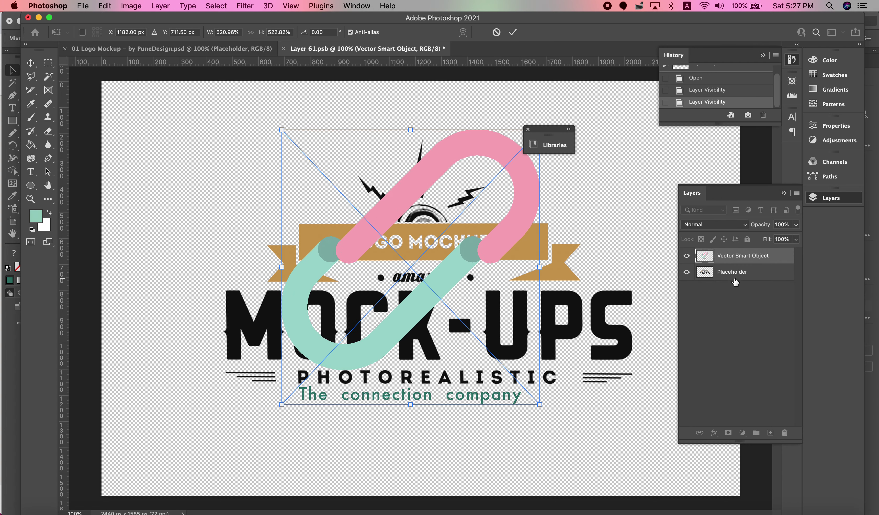
pyautogui.press('Return')
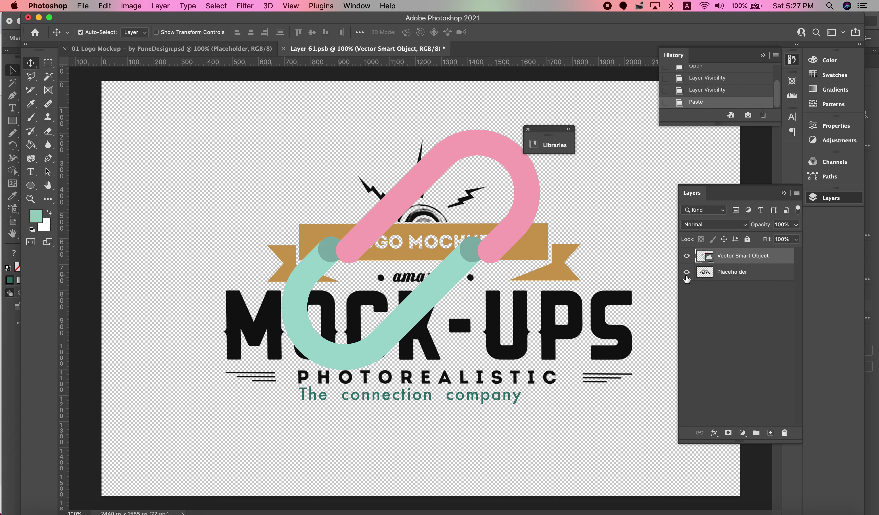
# Hide the sample Placeholder layer and move the logo slightly down to centre it on the canvas
pyautogui.click(686, 272)
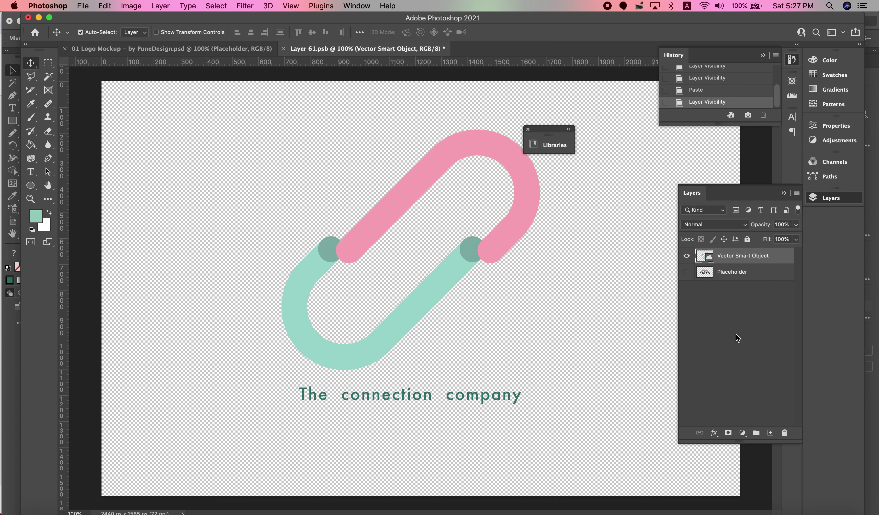
pyautogui.moveTo(489, 259); pyautogui.dragTo(496, 279)
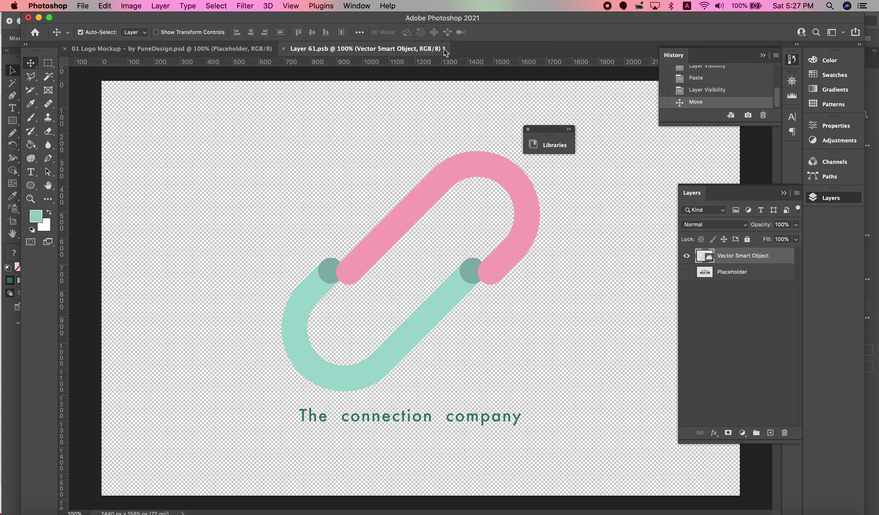
# Save the edited smart object document and return to the 01 Logo Mockup document to view the result
pyautogui.click(82, 4)
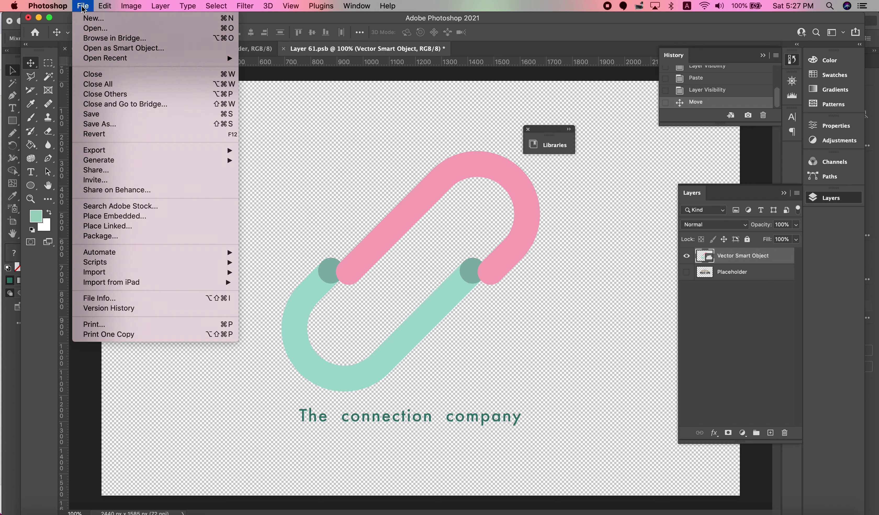
pyautogui.click(88, 117)
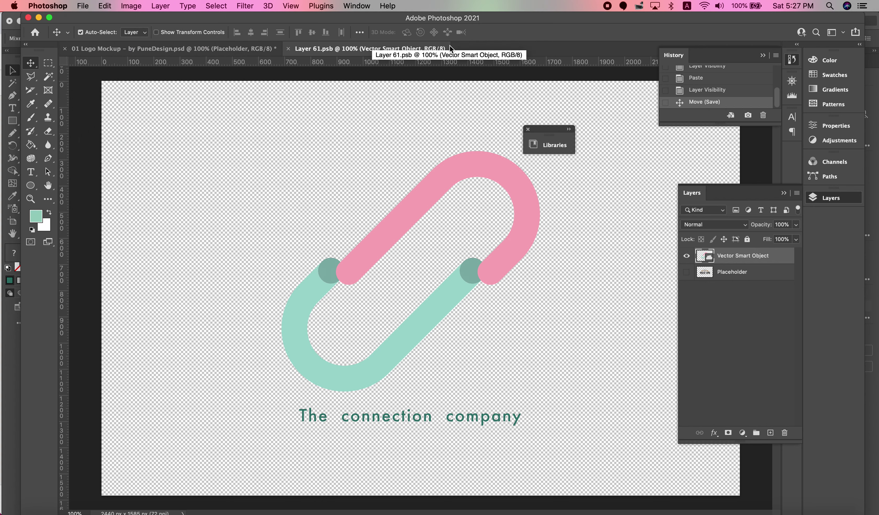
pyautogui.click(173, 49)
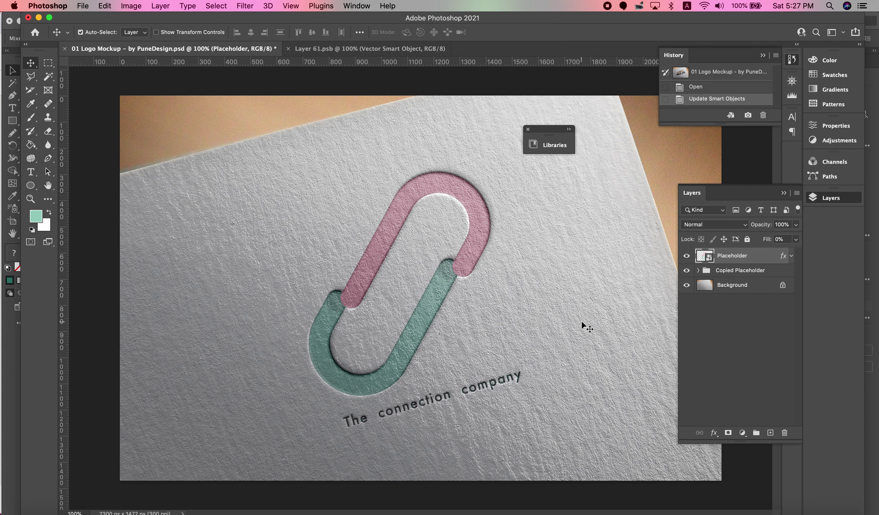
# Save the 01 Logo Mockup document with the updated logo artwork
pyautogui.press('super+minus')
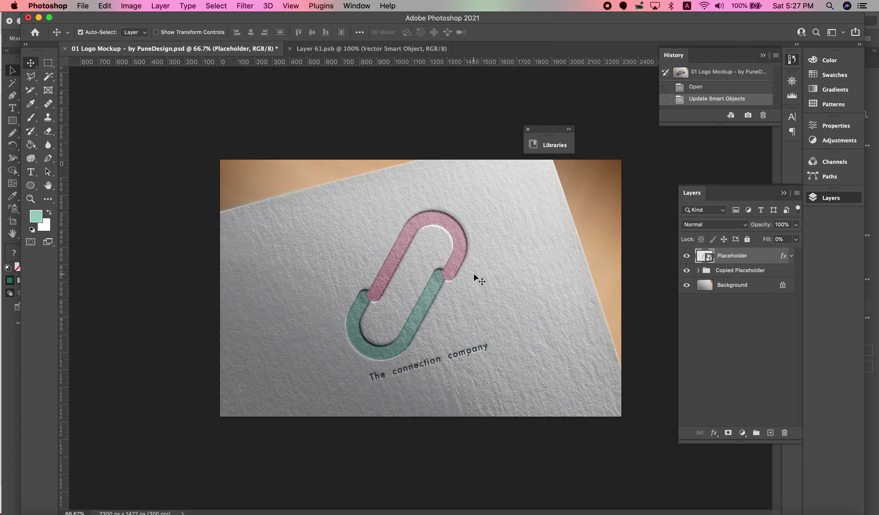
pyautogui.press('super+s')
pyautogui.click(83, 5)
pyautogui.click(104, 124)
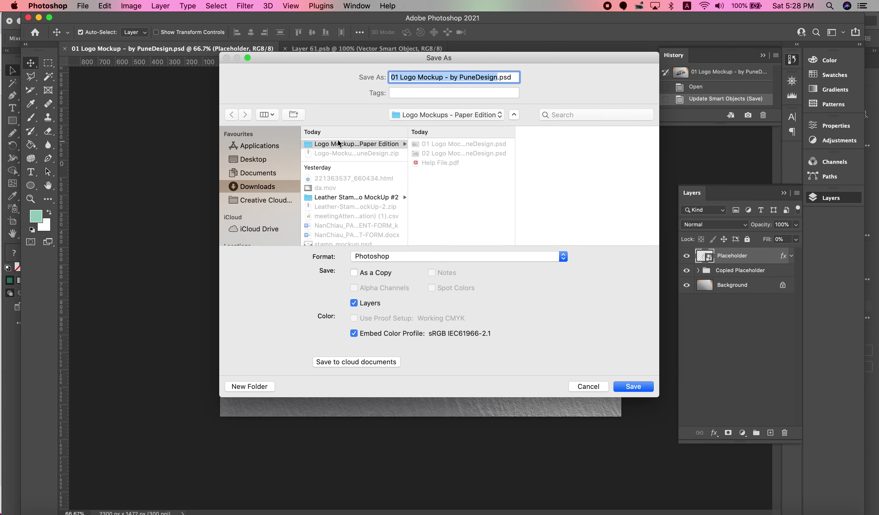
pyautogui.click(588, 386)
# Set up a Save for Web (Legacy) export of the mockup as JPEG with Maximum quality, 100
pyautogui.click(83, 6)
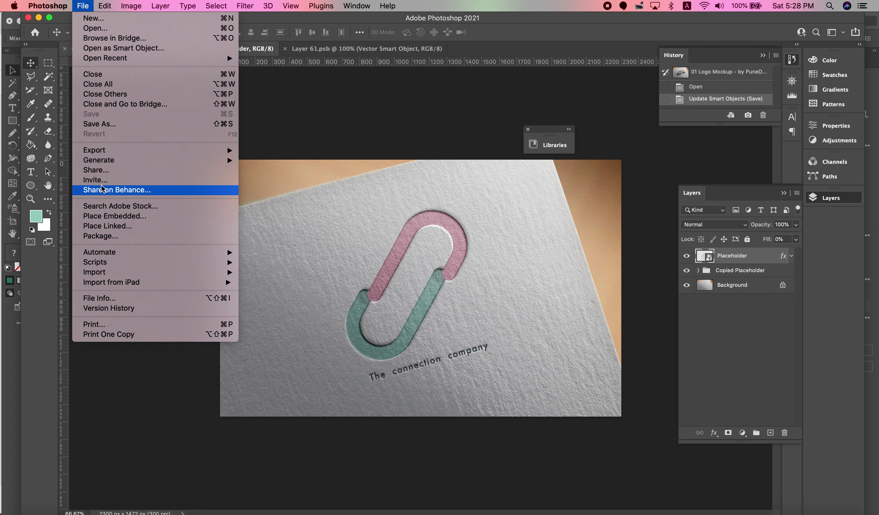
pyautogui.moveTo(107, 151)
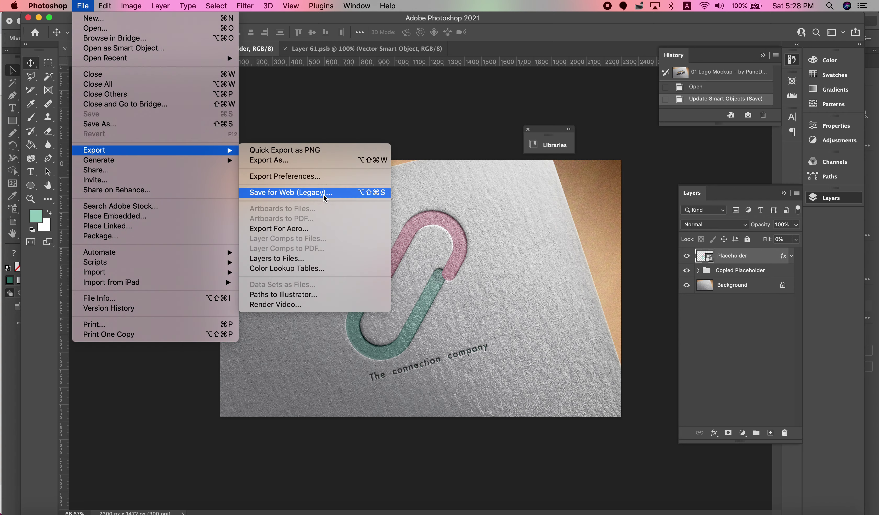
pyautogui.click(324, 194)
pyautogui.click(774, 60)
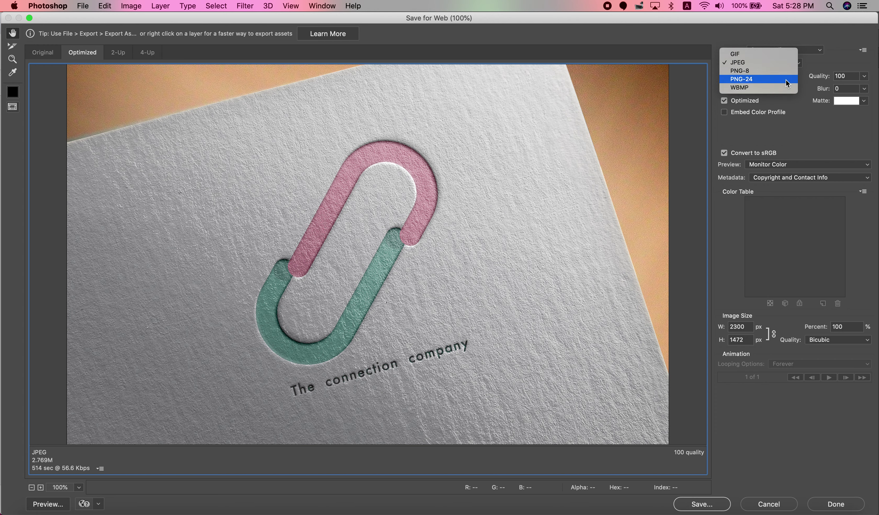
pyautogui.click(786, 62)
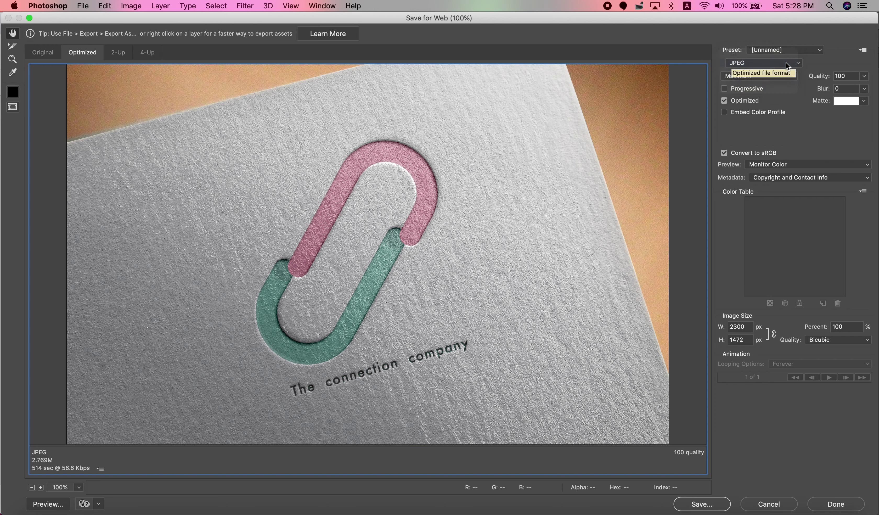
pyautogui.click(865, 76)
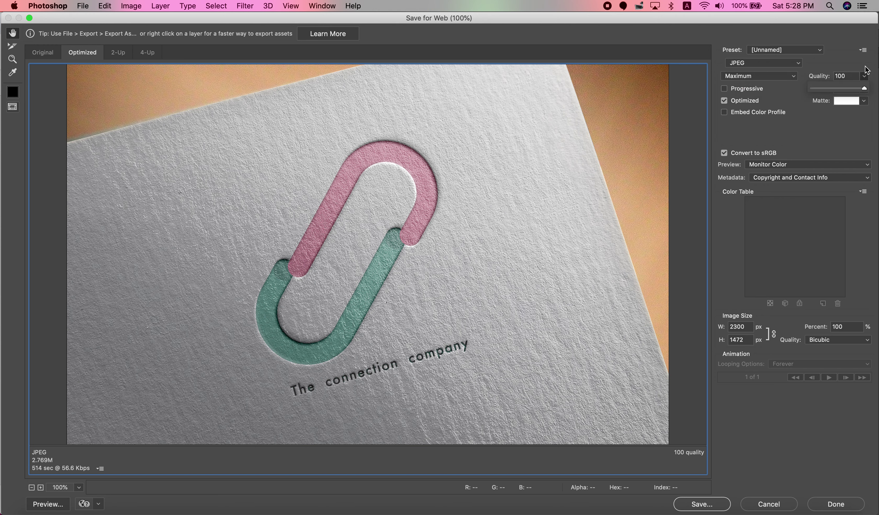
pyautogui.click(791, 71)
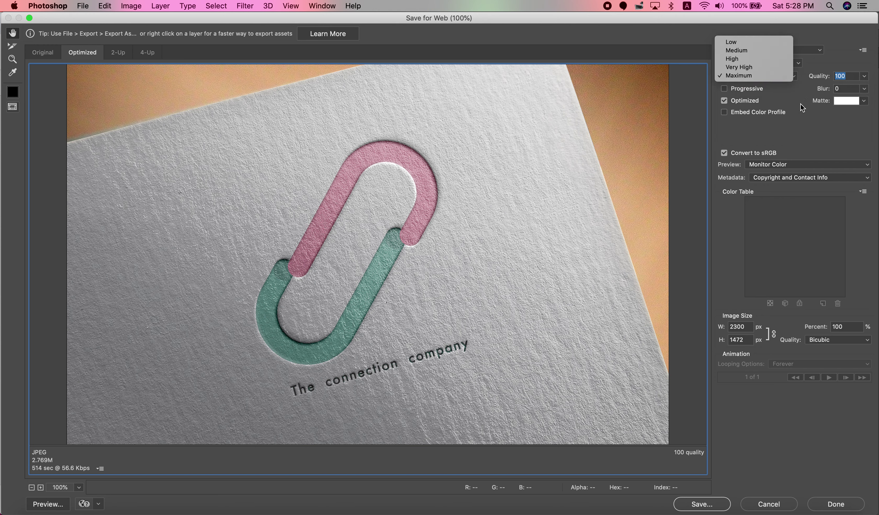
pyautogui.click(790, 75)
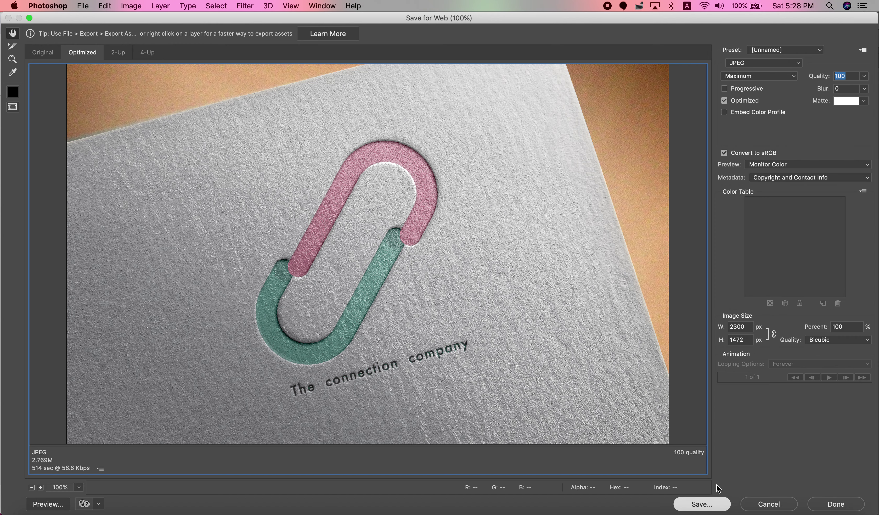
# Save the optimized export to the Downloads folder with the format set to Images Only
pyautogui.click(715, 502)
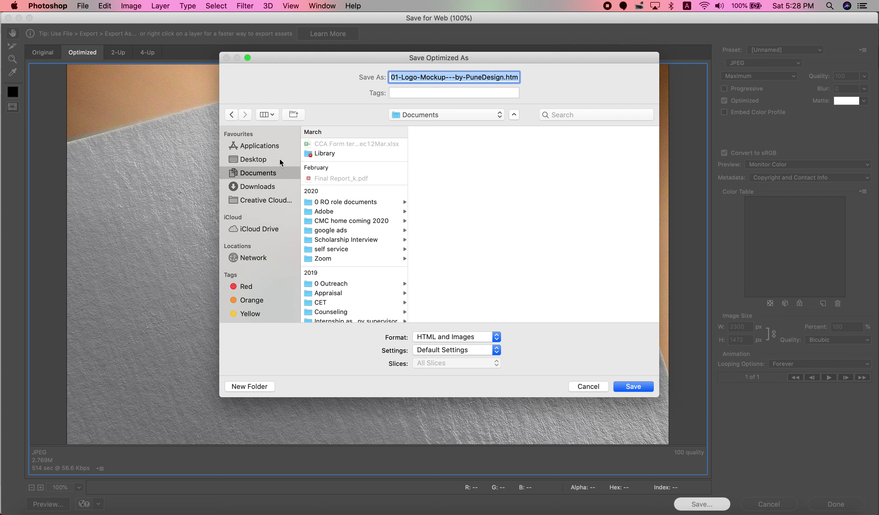
pyautogui.click(271, 186)
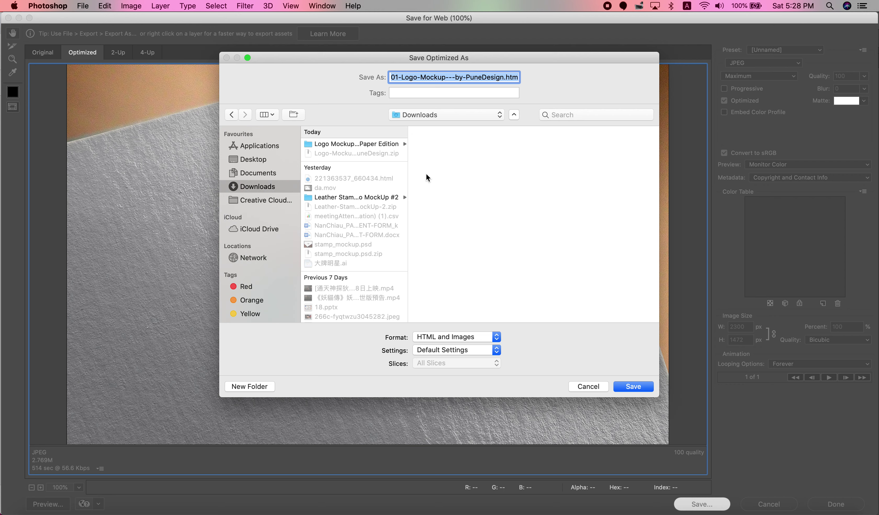
pyautogui.click(460, 336)
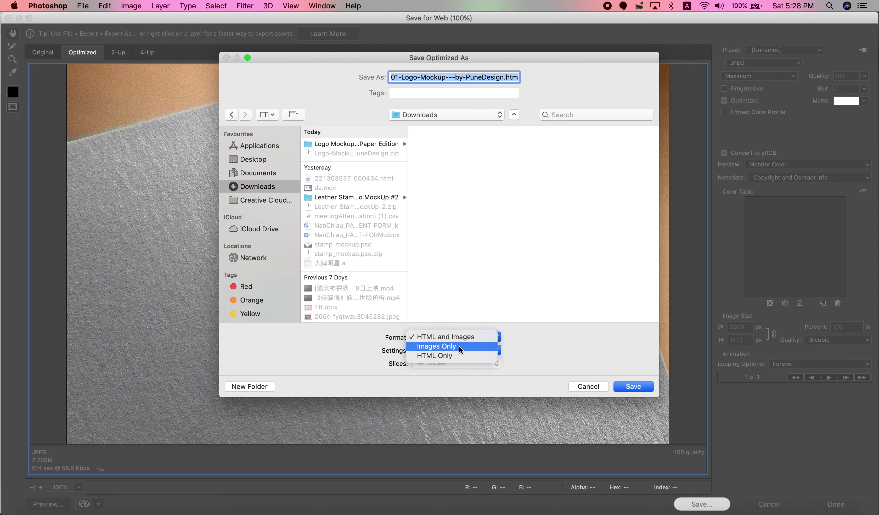
pyautogui.click(459, 345)
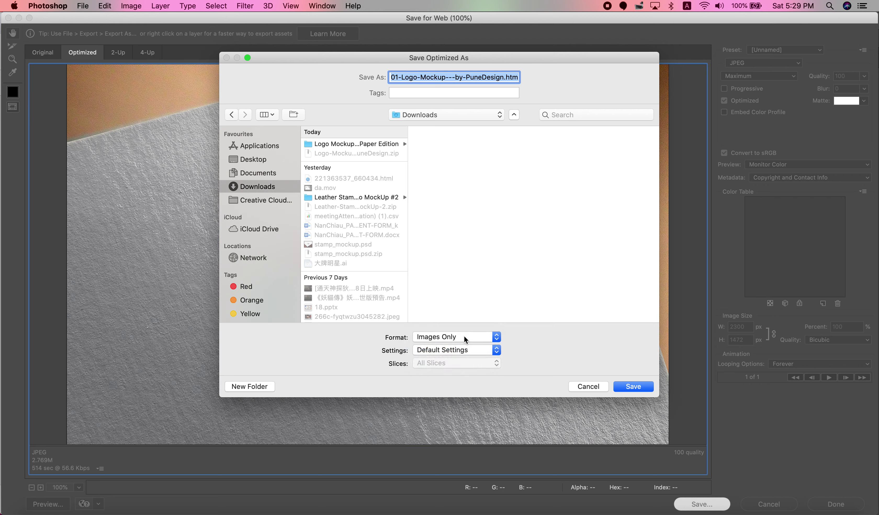
pyautogui.click(634, 389)
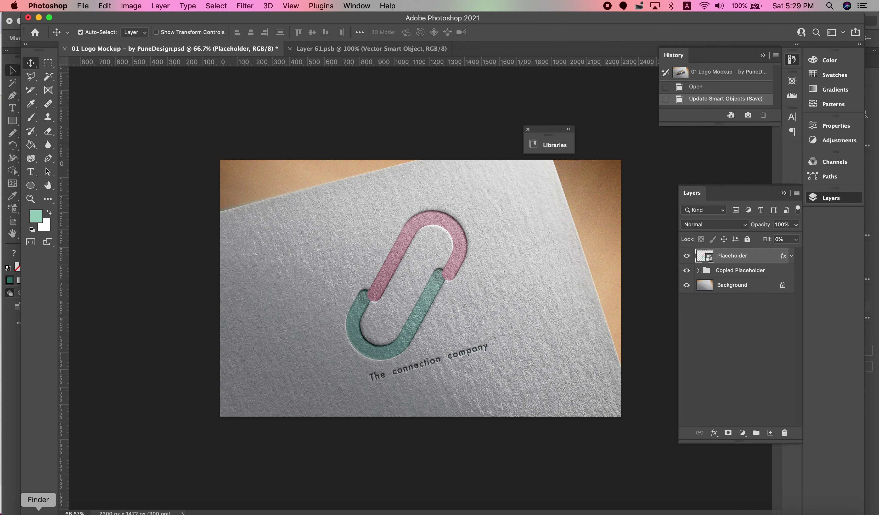
# Look for the exported image in Downloads and the Logo Mockups - Paper Edition folder, then return to Photoshop
pyautogui.click(738, 492)
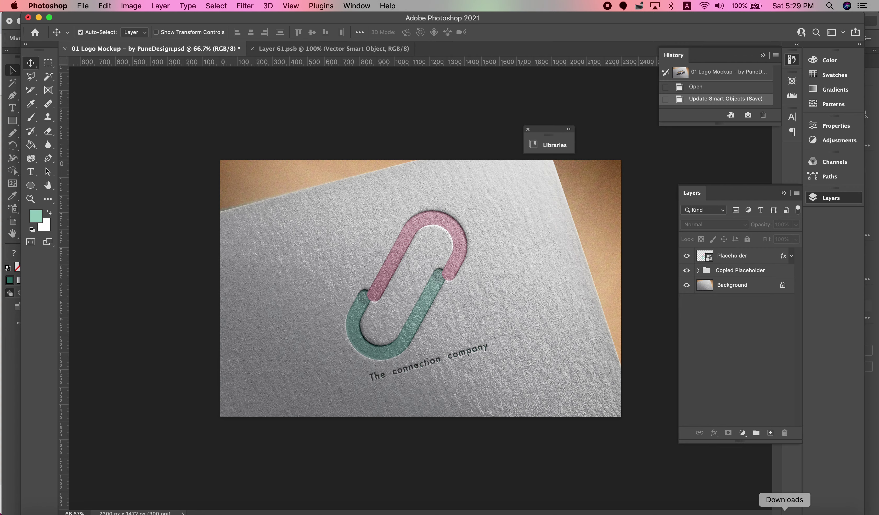
pyautogui.click(785, 511)
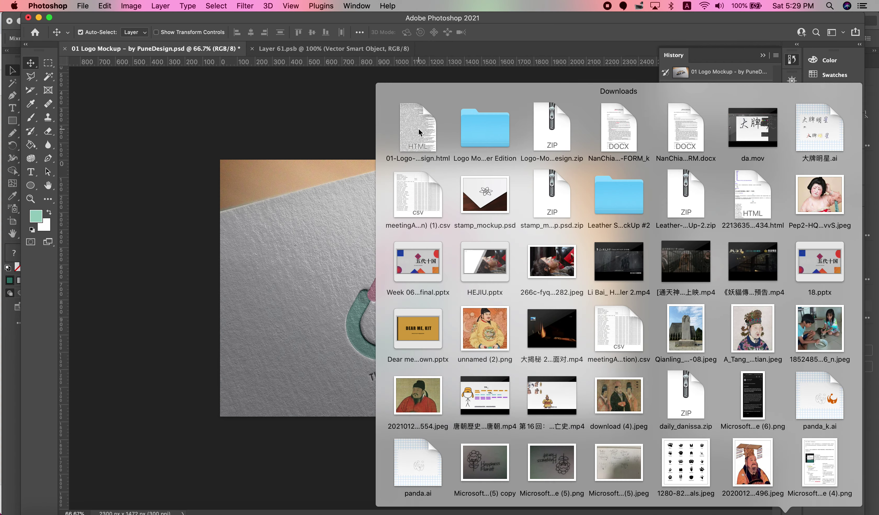
pyautogui.click(476, 132)
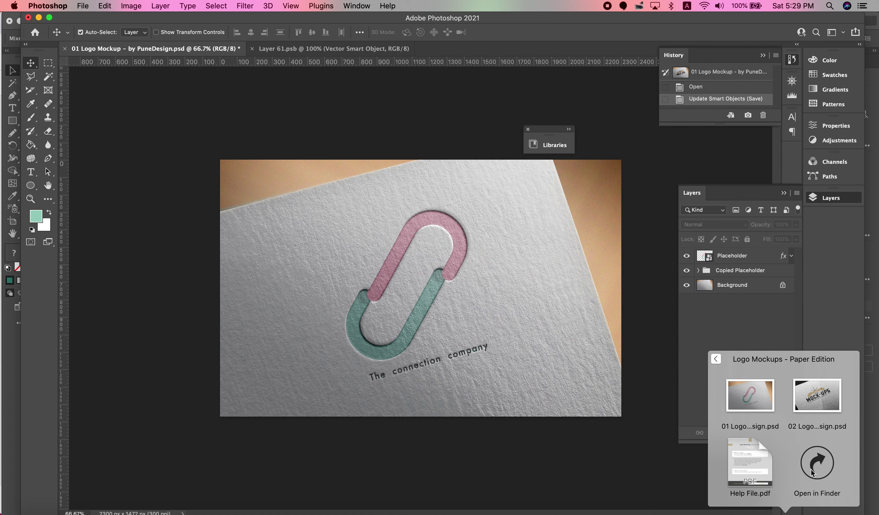
pyautogui.click(816, 463)
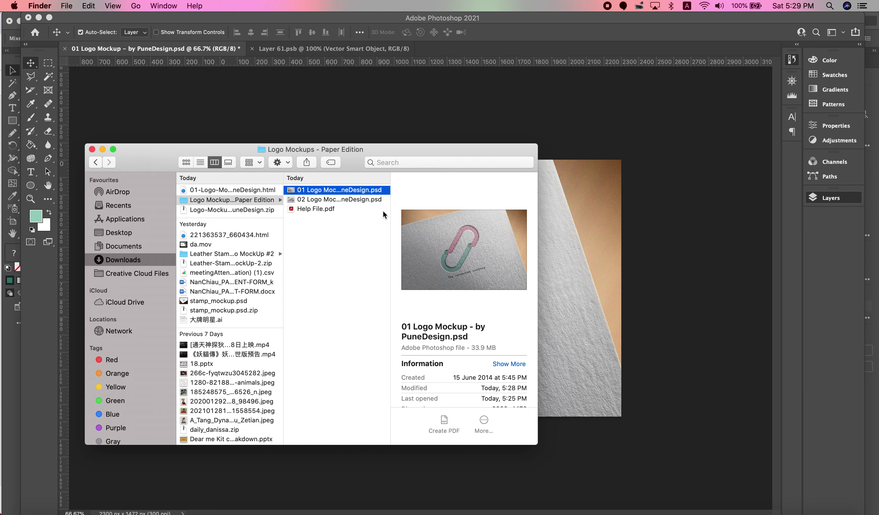
pyautogui.click(686, 404)
# Export the mockup again with Save for Web (Legacy) as 01-Logo-Mockup---by-PuneDesign.jpg in Downloads, Images Only
pyautogui.click(81, 7)
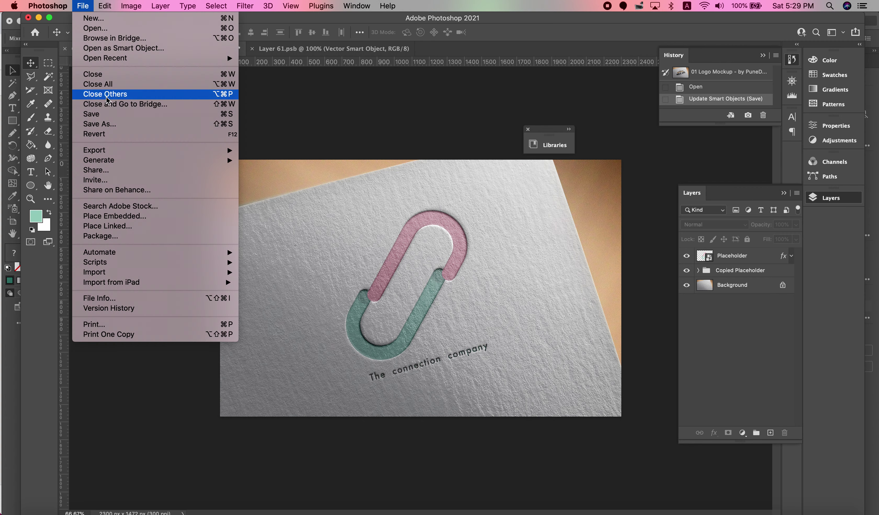
pyautogui.moveTo(120, 152)
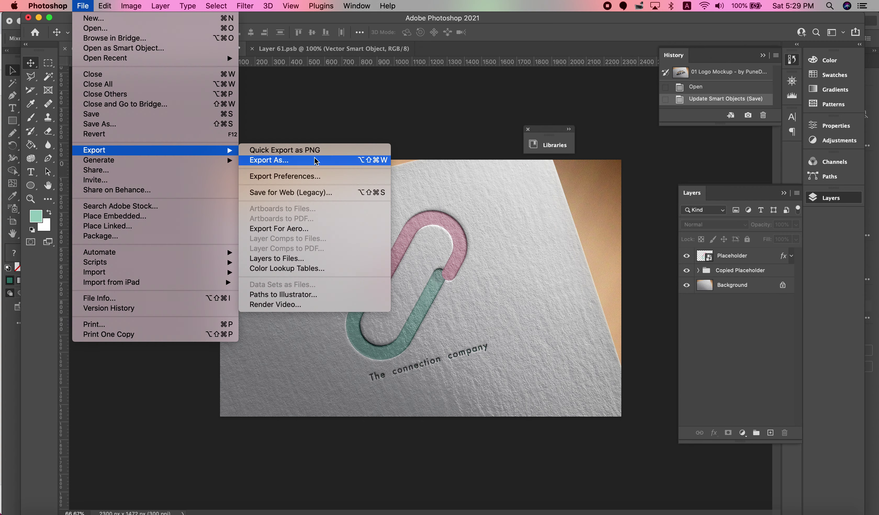
pyautogui.click(311, 192)
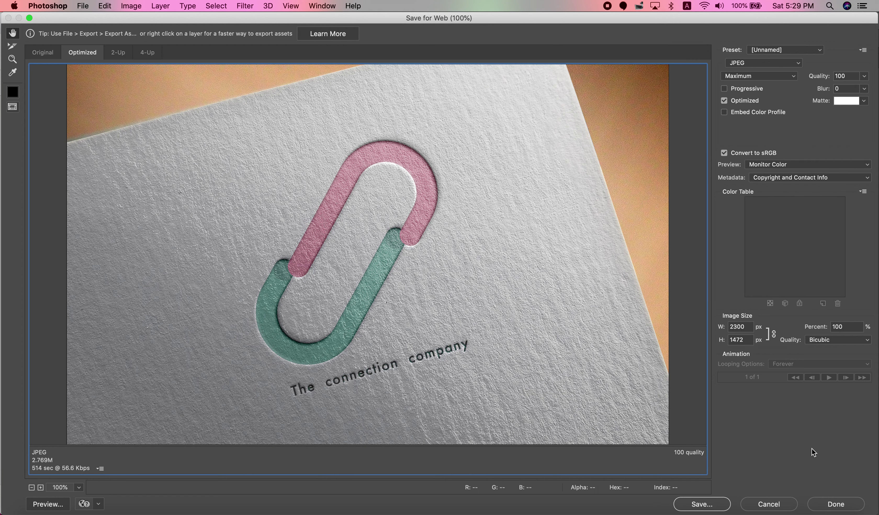
pyautogui.click(716, 504)
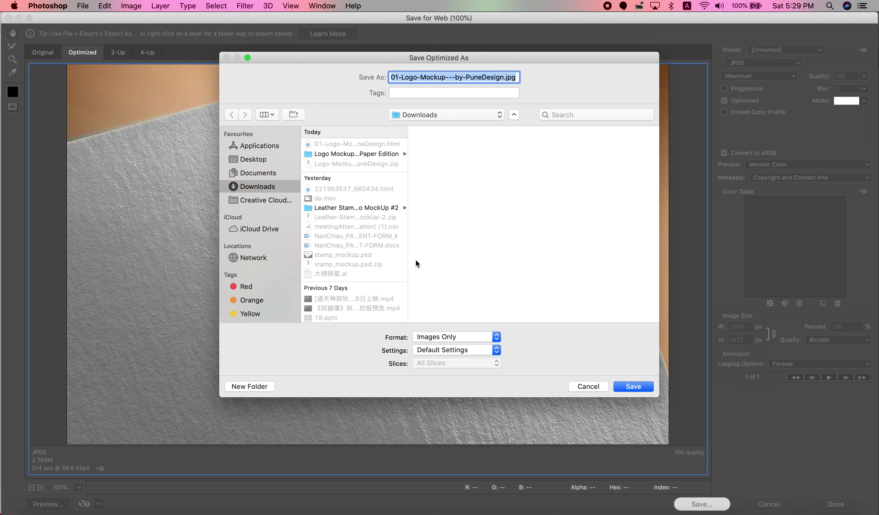
pyautogui.scroll(-5, 371, 204)
pyautogui.scroll(5, 372, 203)
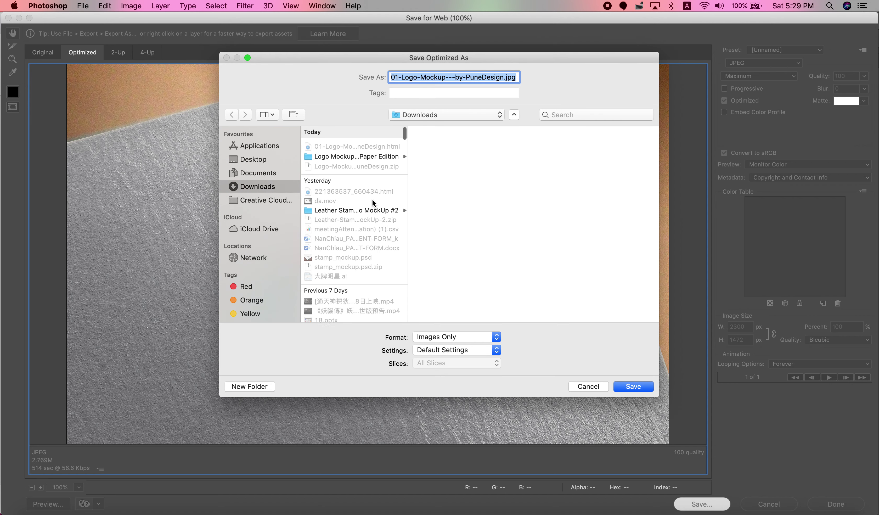
pyautogui.click(640, 388)
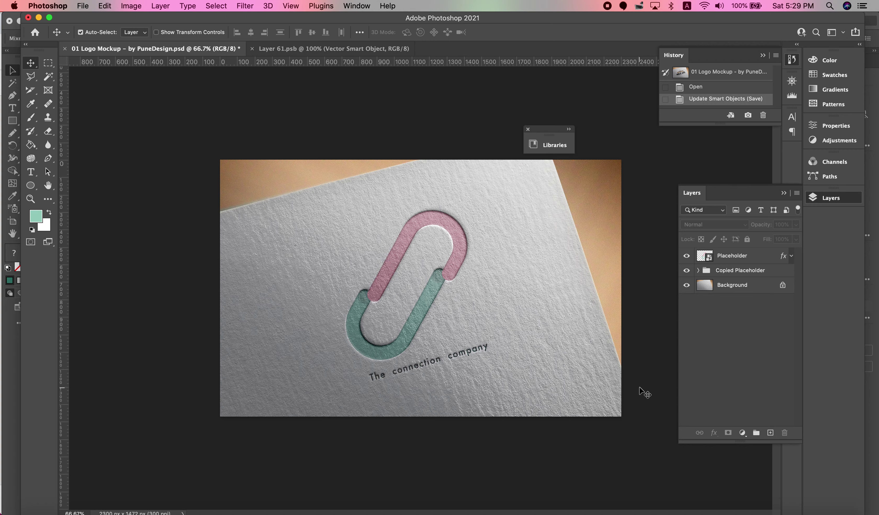
# Open the exported logo mockup JPG from the Downloads folder in Preview to check it
pyautogui.click(785, 511)
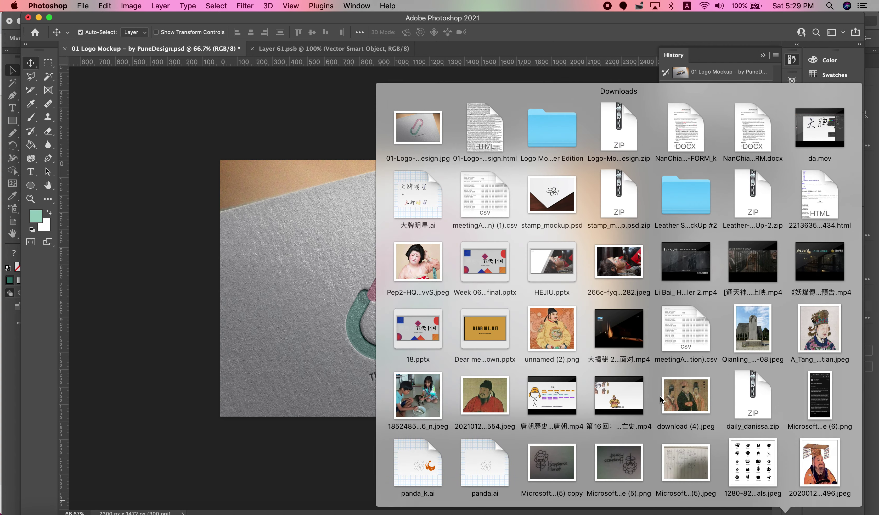
pyautogui.click(427, 138)
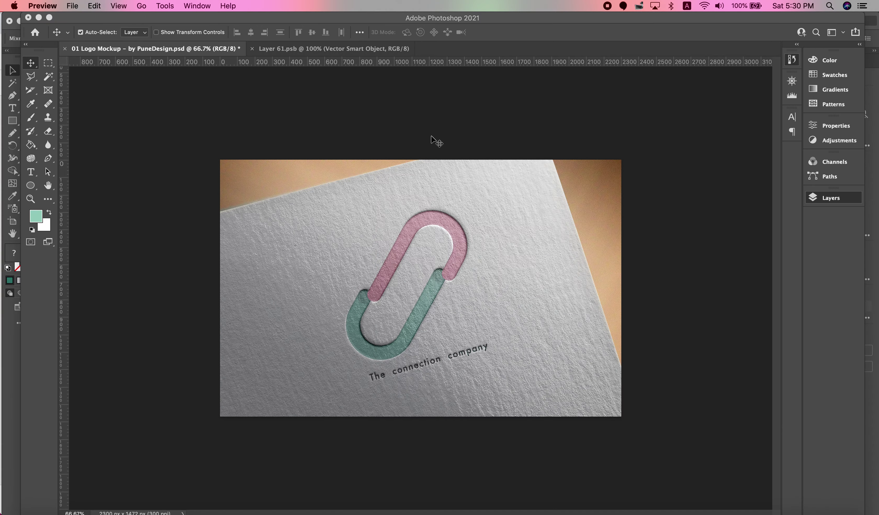